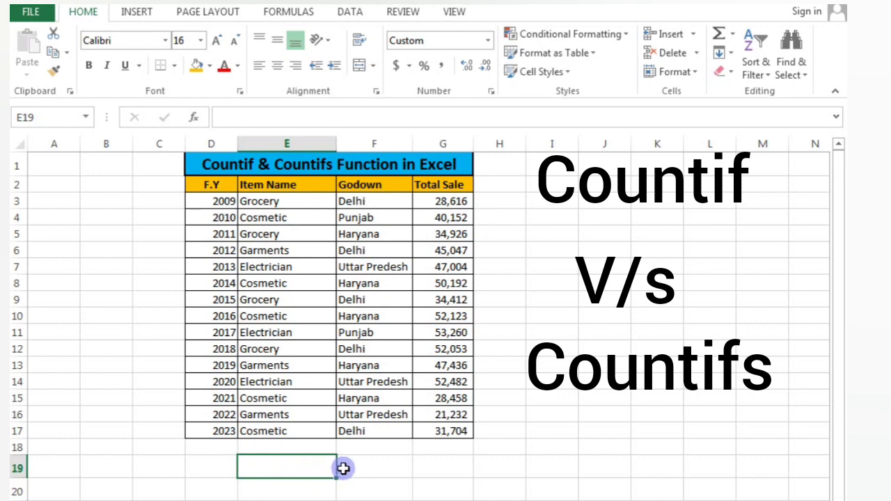
pyautogui.click(369, 469)
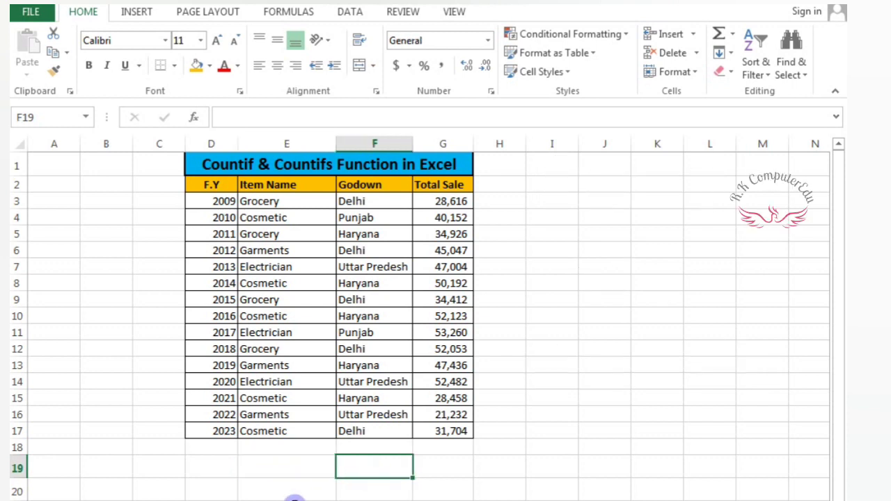
pyautogui.click(266, 465)
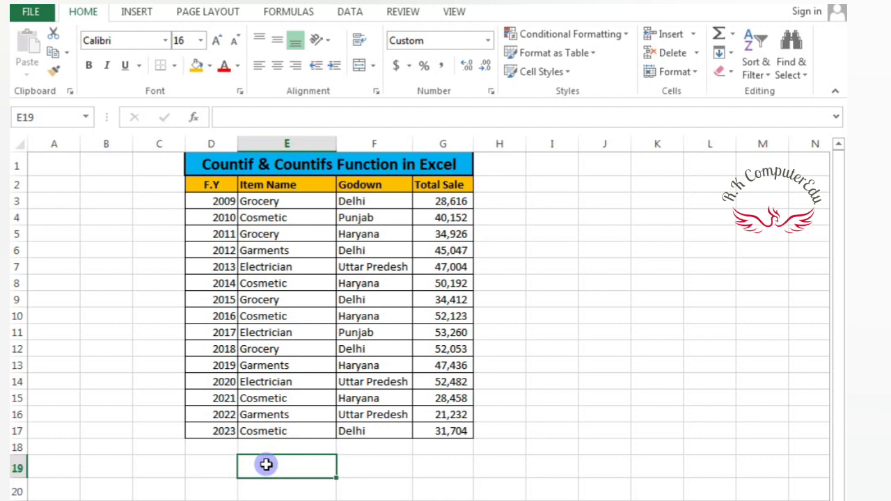
pyautogui.click(359, 474)
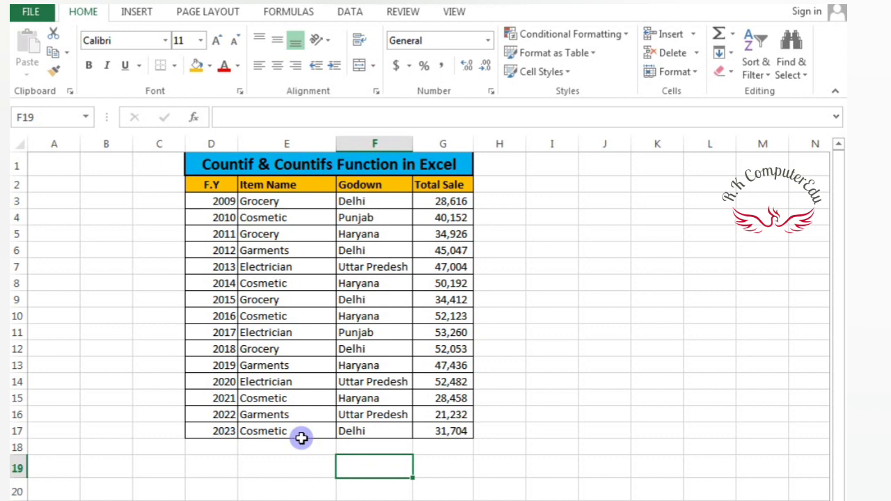
pyautogui.click(285, 464)
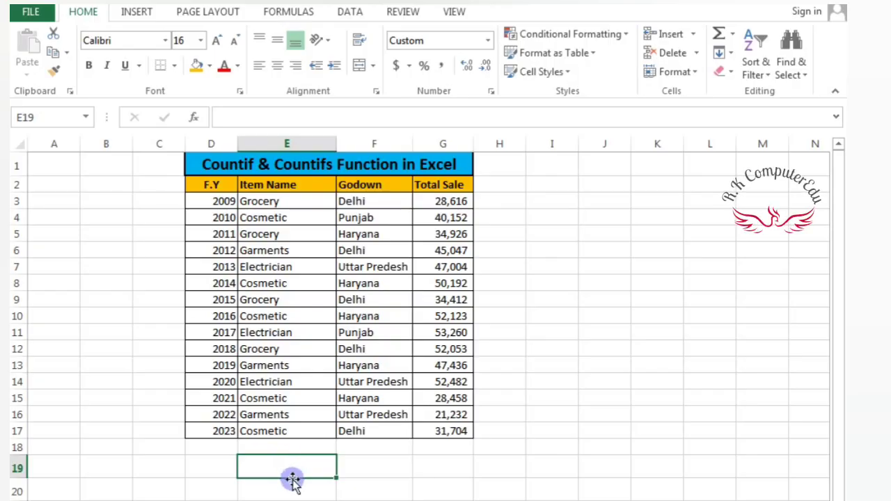
pyautogui.click(288, 484)
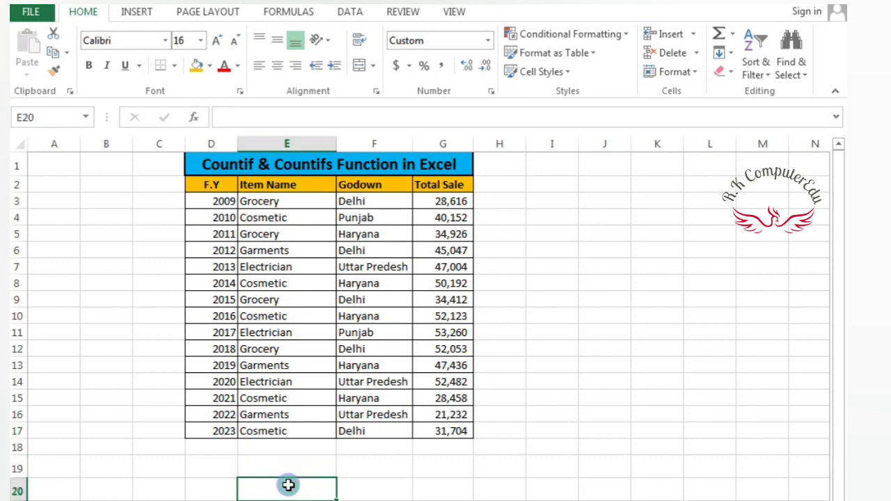
pyautogui.click(283, 463)
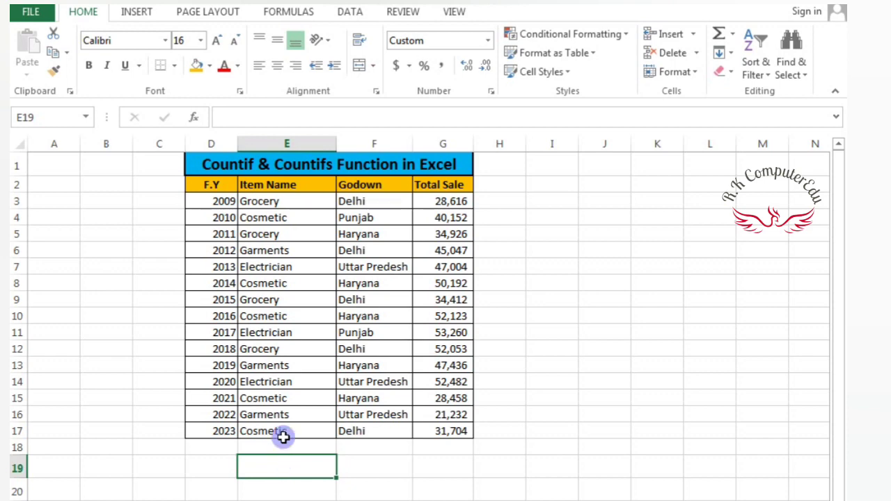
pyautogui.click(371, 201)
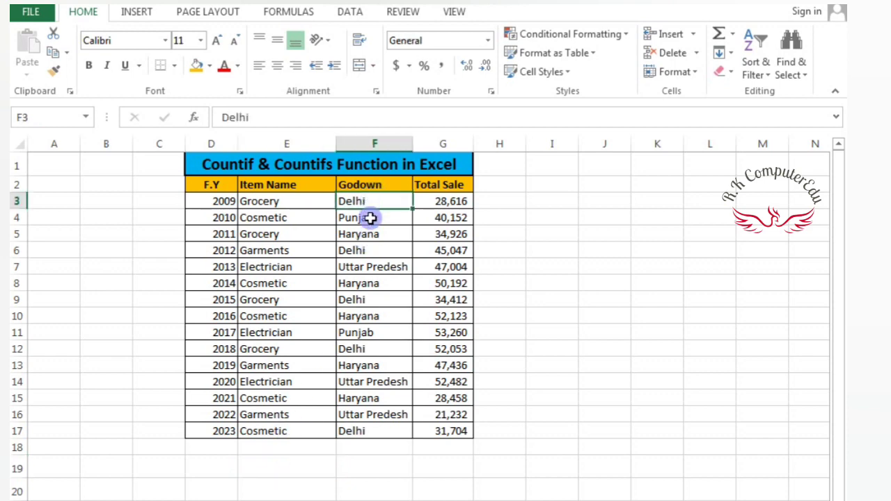
pyautogui.click(369, 234)
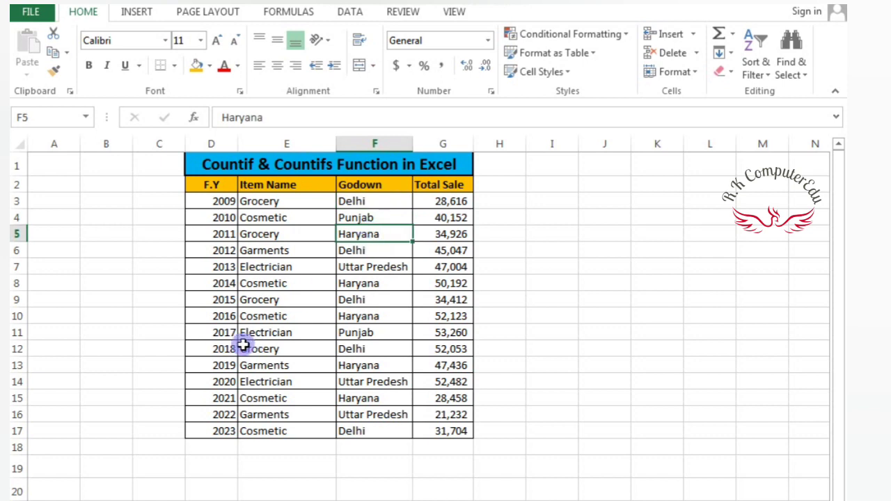
pyautogui.click(303, 253)
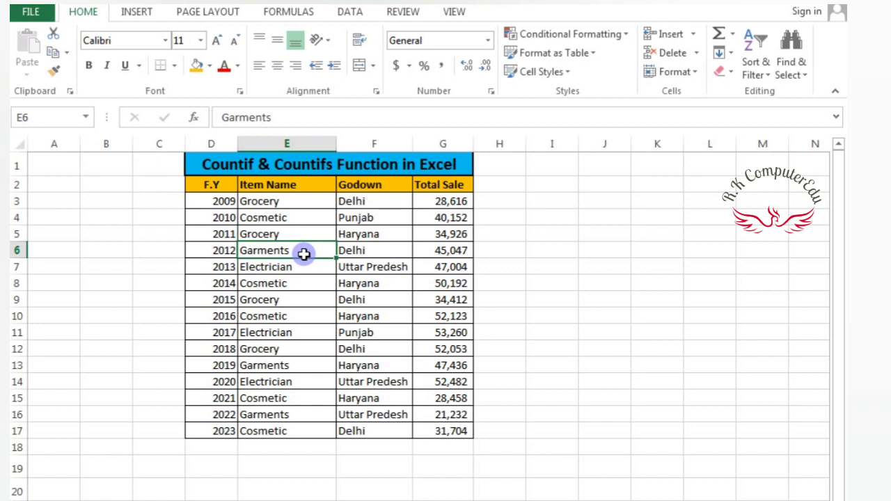
pyautogui.click(290, 186)
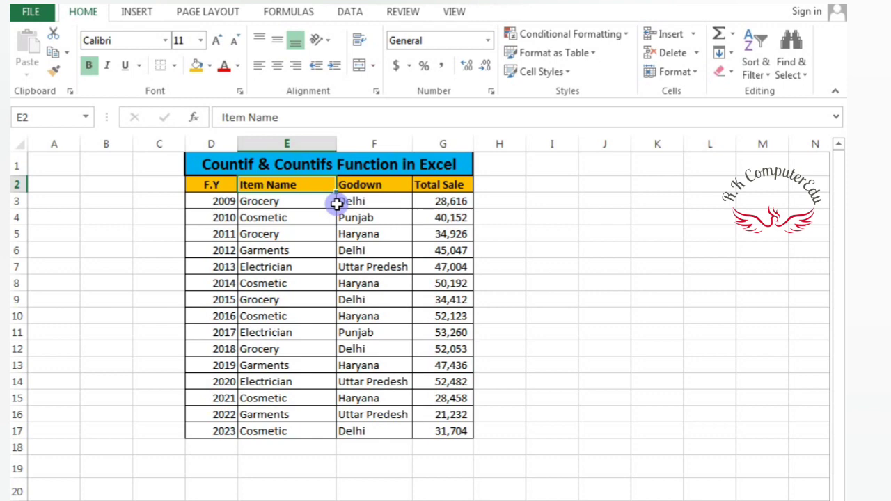
# Step: Start a COUNTIF formula in cell E19 with the item names E3:E17 as the range
pyautogui.click(277, 469)
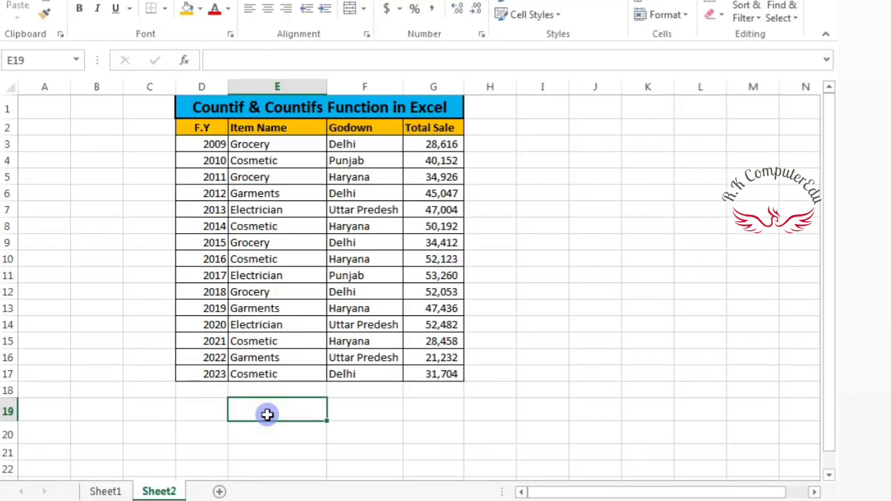
pyautogui.write('=')
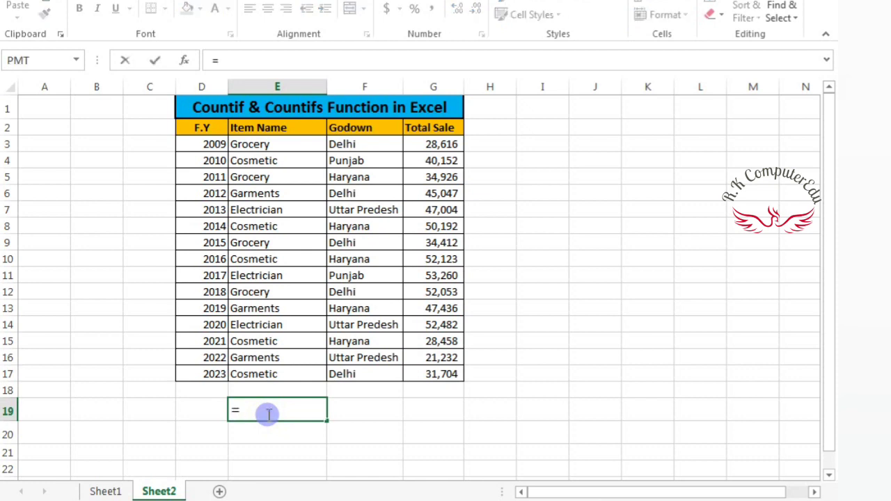
pyautogui.write('COUNT')
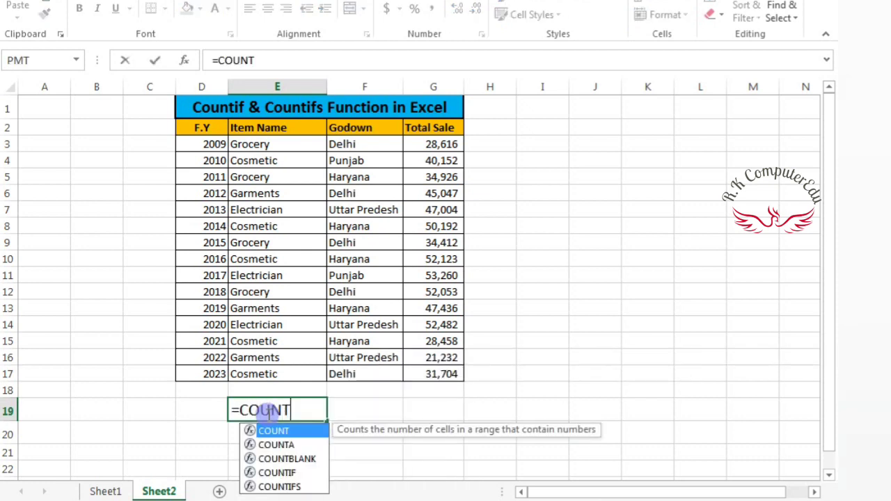
pyautogui.write('I')
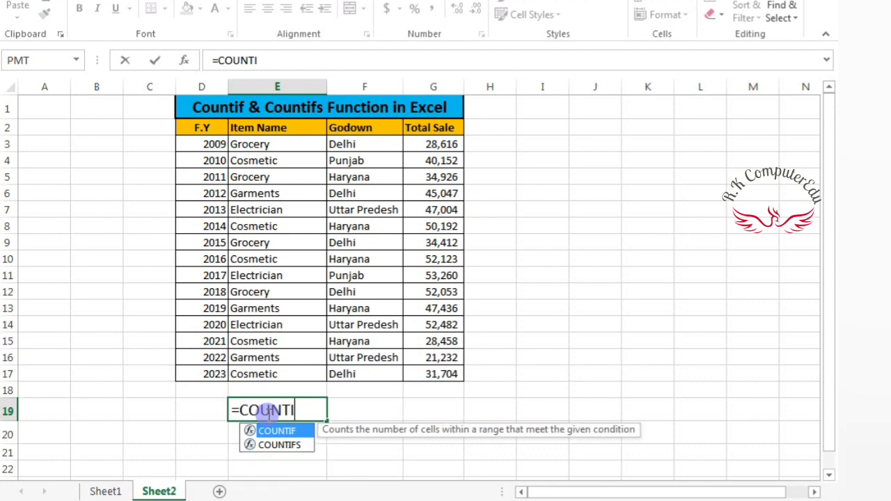
pyautogui.write('F(')
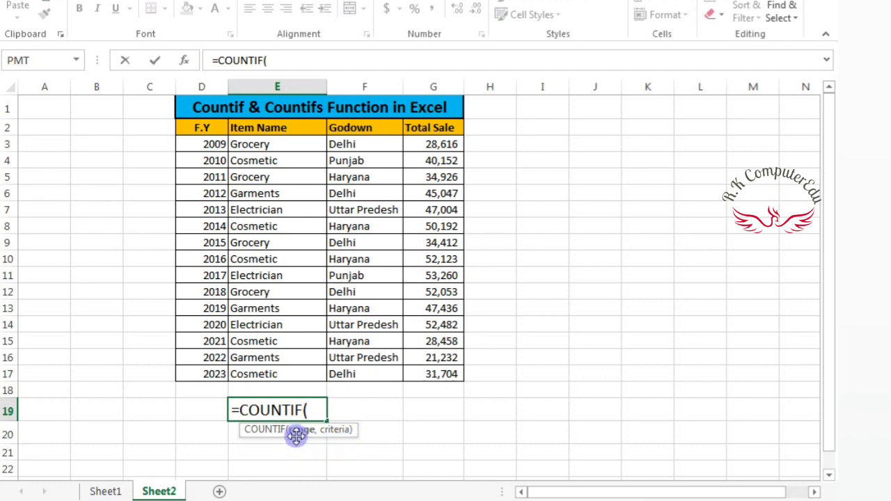
pyautogui.click(269, 144)
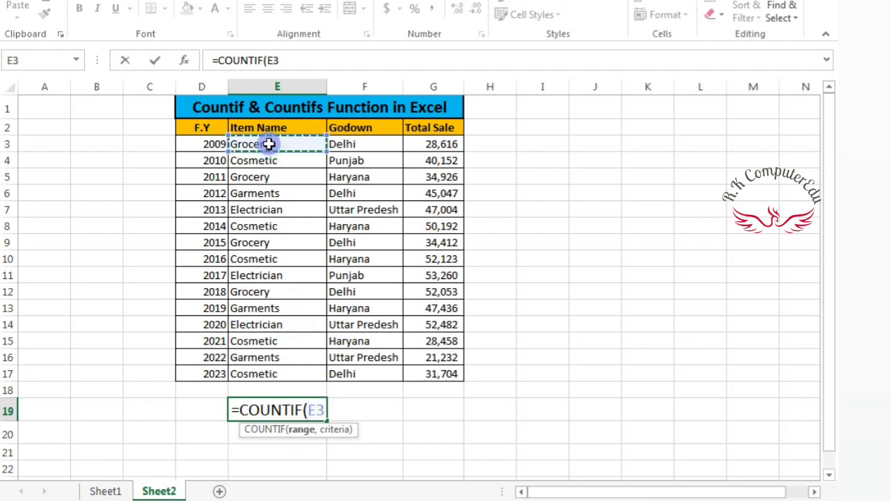
pyautogui.moveTo(269, 144); pyautogui.dragTo(317, 374)
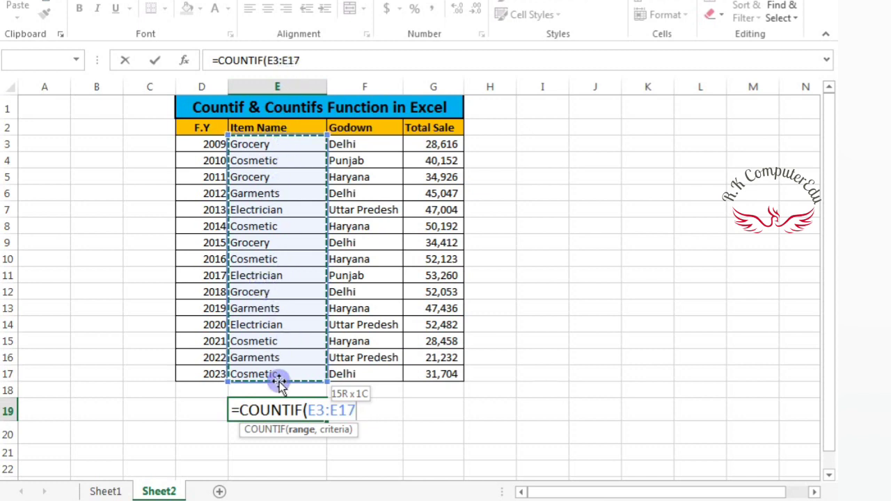
pyautogui.write(',')
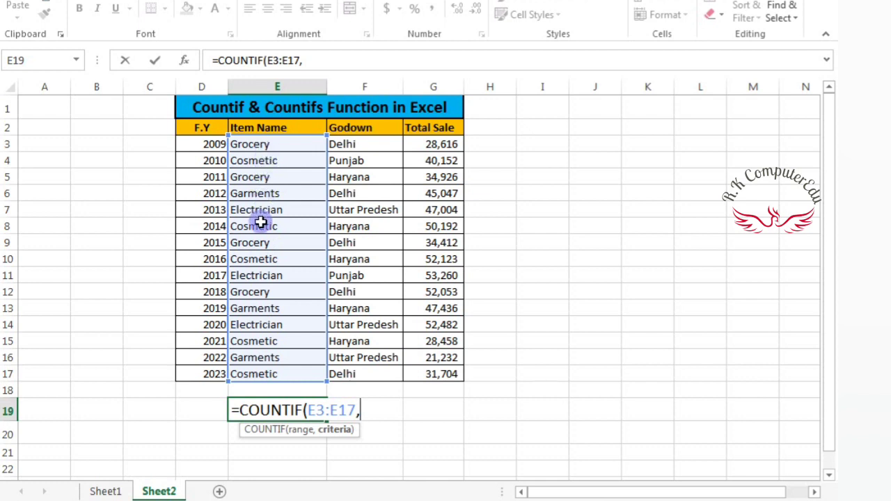
# Step: Add Grocery as the COUNTIF criterion, close the parenthesis and submit the formula in E19
pyautogui.write('"Groc')
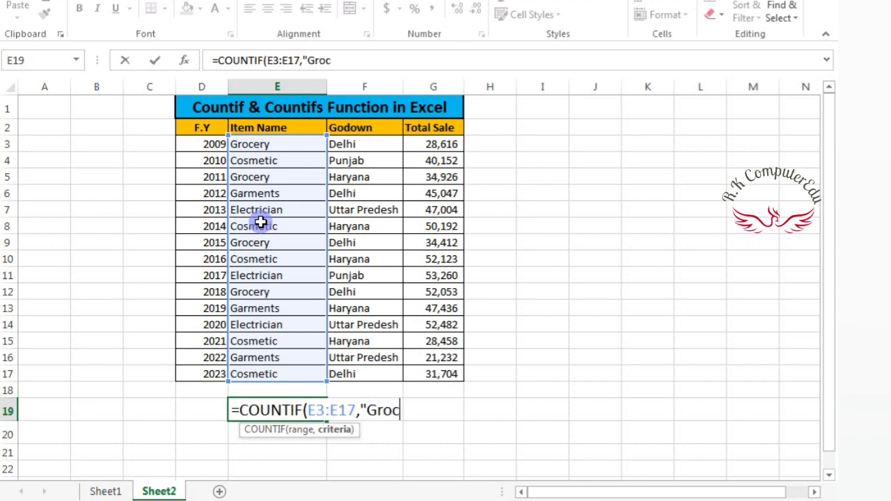
pyautogui.write('ery"')
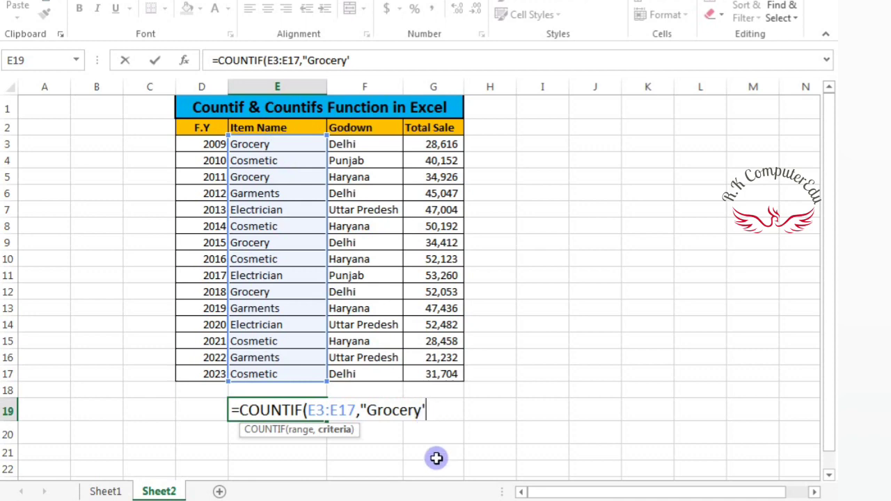
pyautogui.write(')')
pyautogui.press('Return')
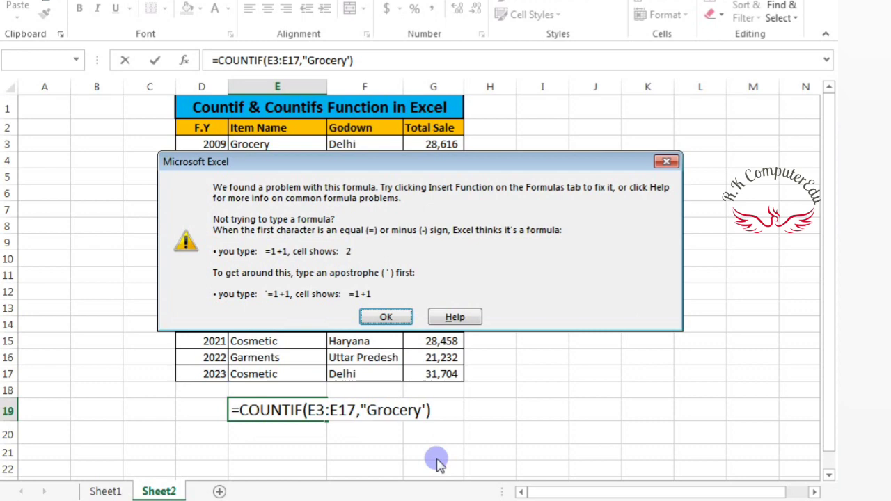
# Step: Replace the closing single quote after Grocery with a double quote and enter the corrected formula =COUNTIF(E3:E17,"Grocery")
pyautogui.click(388, 318)
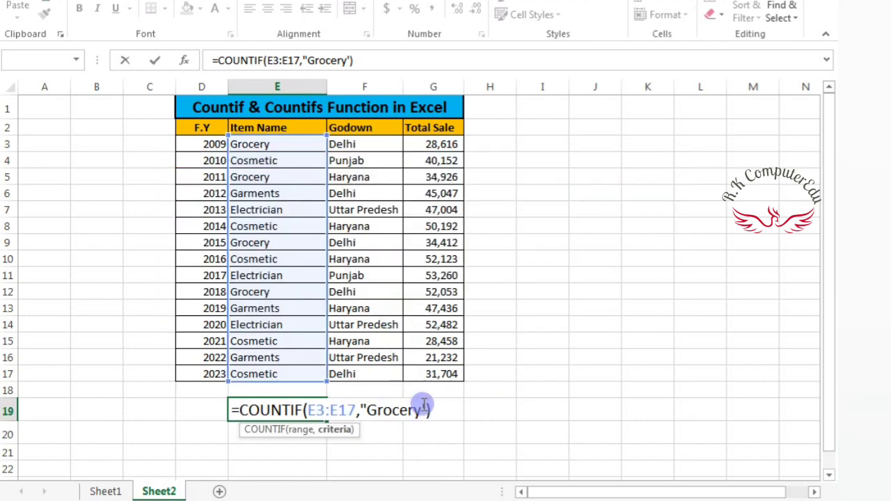
pyautogui.click(424, 409)
pyautogui.press('Delete')
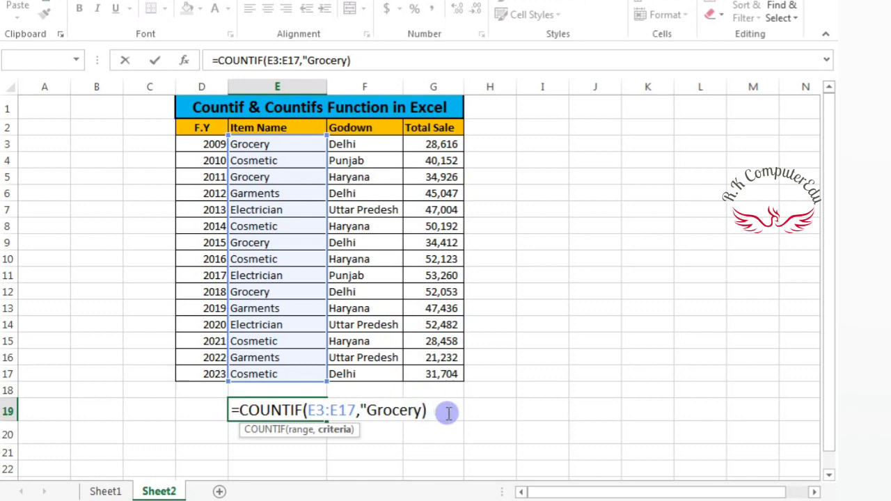
pyautogui.write('"')
pyautogui.press('Return')
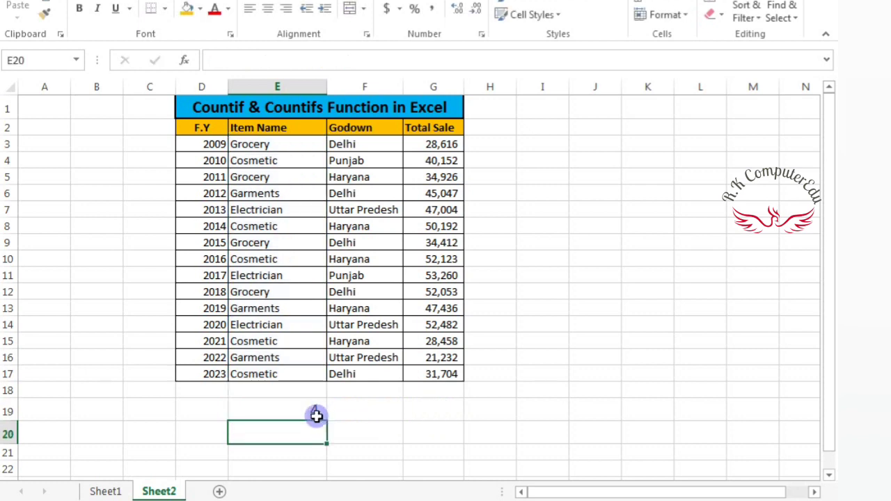
# Step: Change the COUNTIF criterion in E19 to "Cosmetic" and enter the formula
pyautogui.click(289, 410)
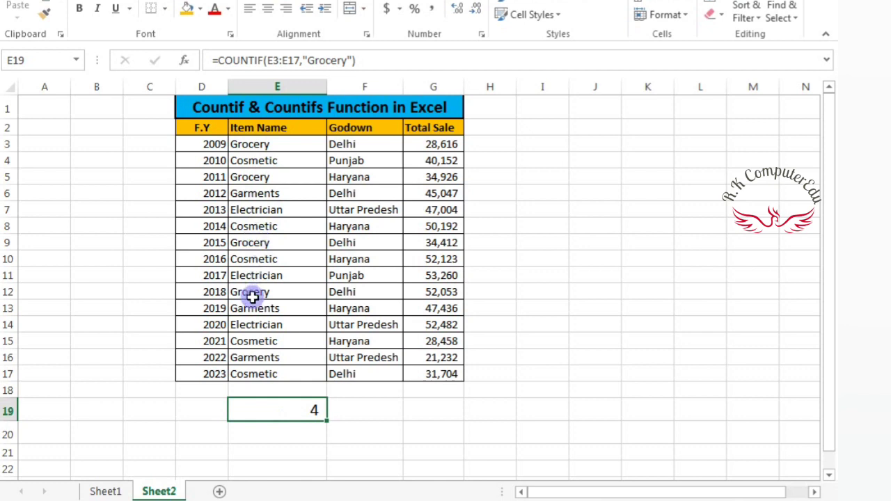
pyautogui.doubleClick(277, 410)
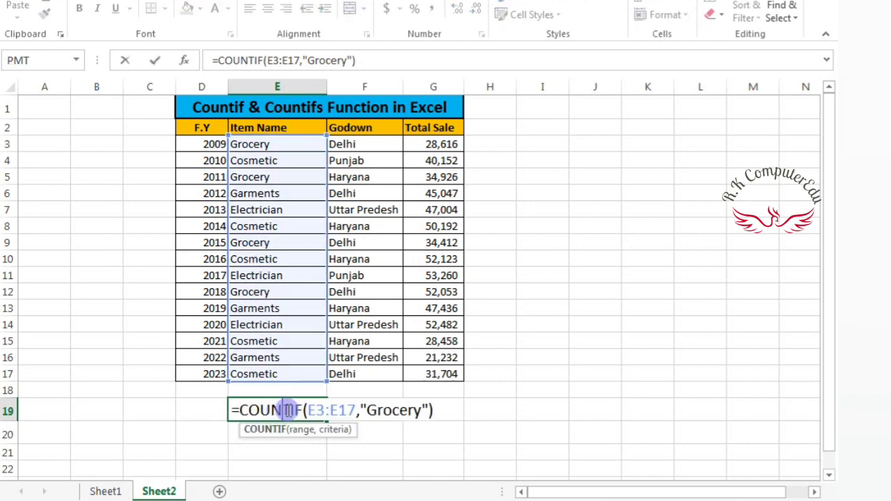
pyautogui.click(422, 411)
pyautogui.press('BackSpace')
pyautogui.press('BackSpace')
pyautogui.press('BackSpace')
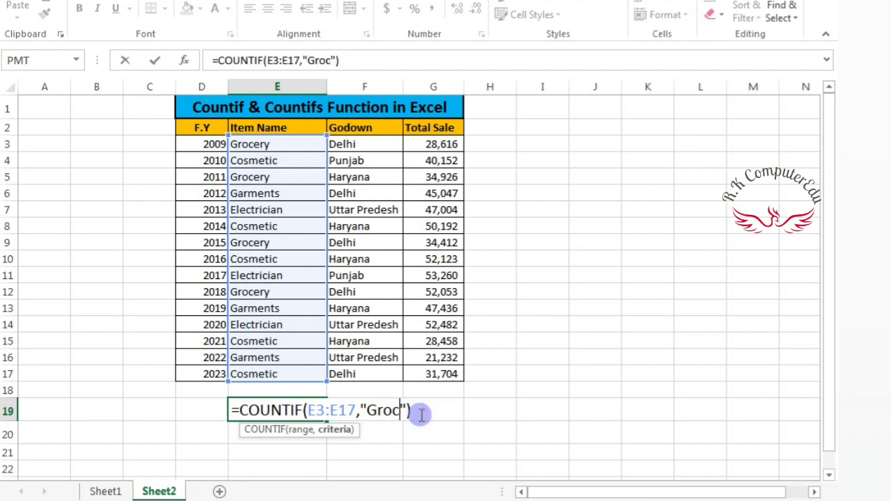
pyautogui.press('BackSpace')
pyautogui.press('BackSpace')
pyautogui.press('BackSpace')
pyautogui.press('BackSpace')
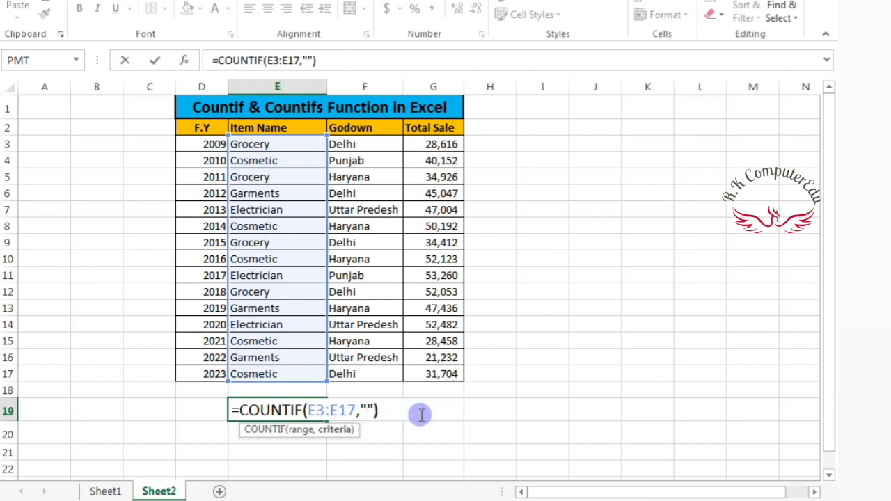
pyautogui.write('Cosm')
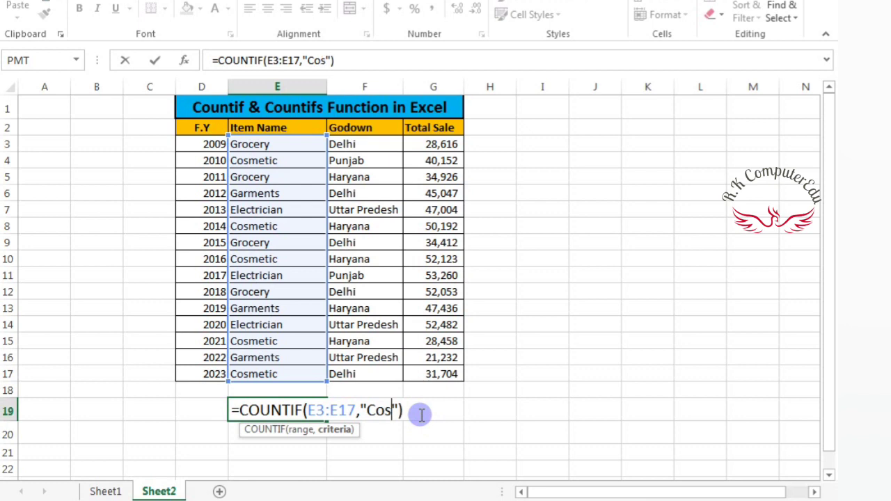
pyautogui.write('etic')
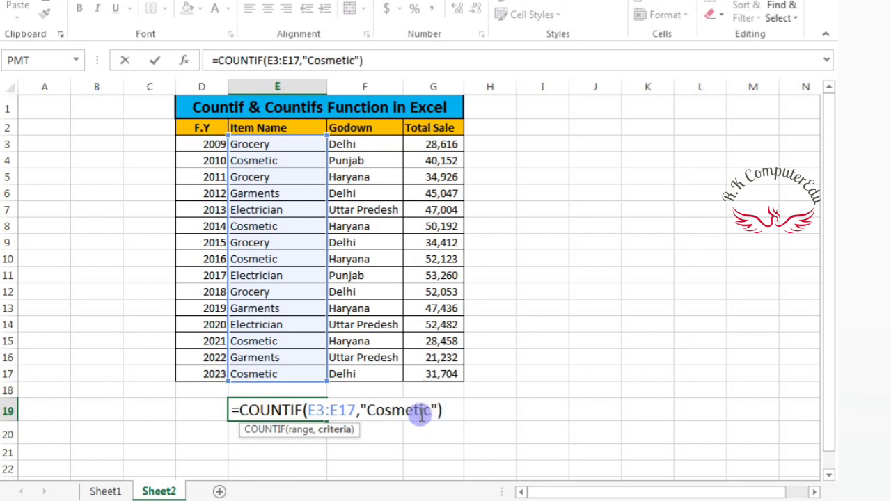
pyautogui.press('Return')
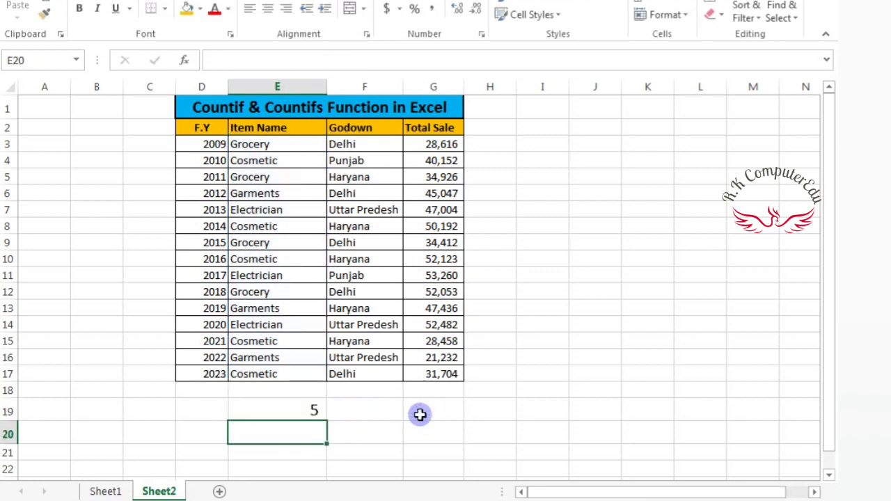
pyautogui.click(272, 416)
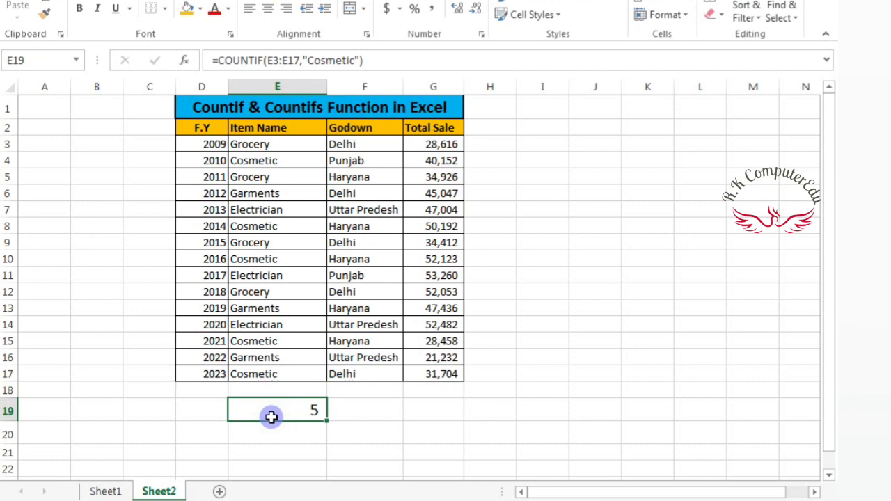
pyautogui.click(373, 151)
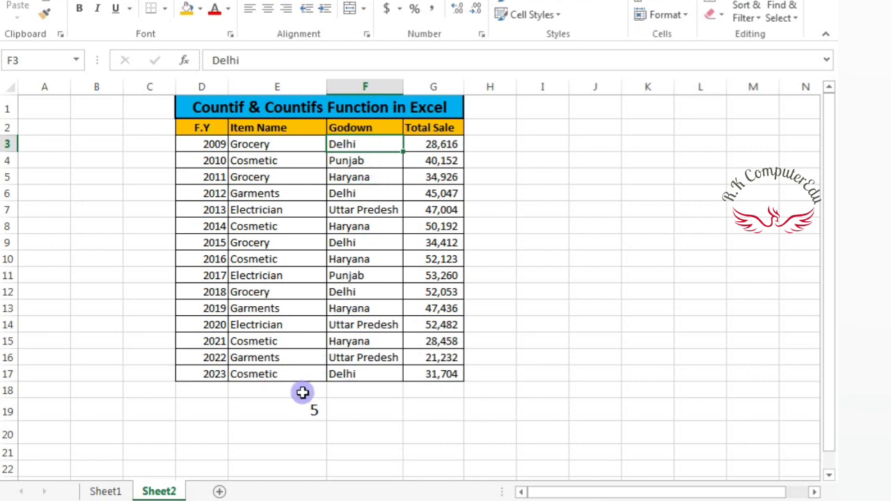
pyautogui.click(296, 413)
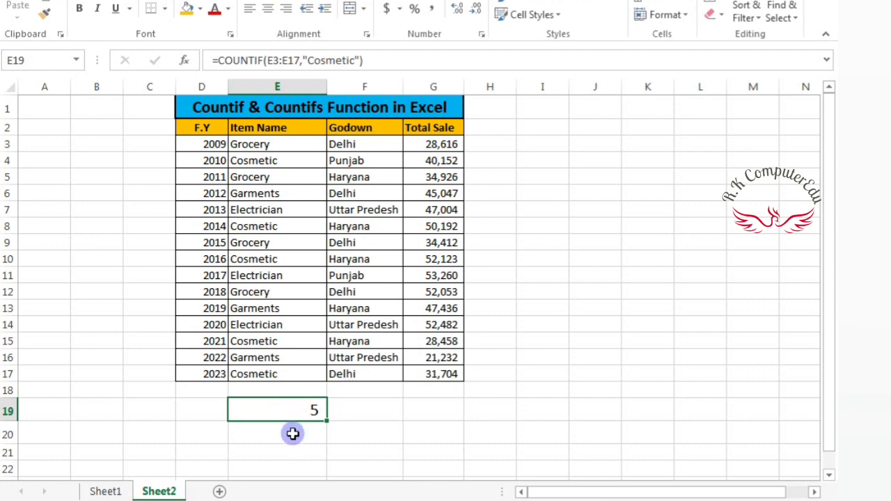
pyautogui.click(292, 433)
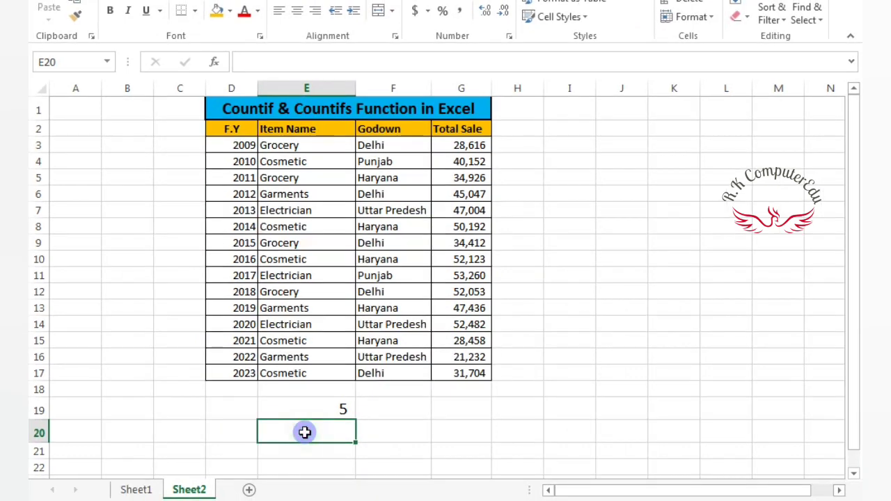
# Step: Start a COUNTIFS formula in cell E20 with the item names E3:E17 as the first criteria range
pyautogui.write('=cou')
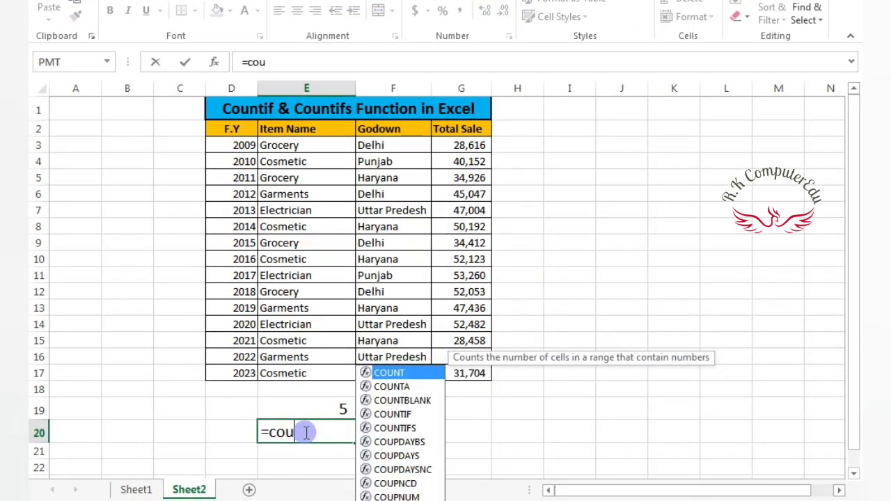
pyautogui.write('ntifs')
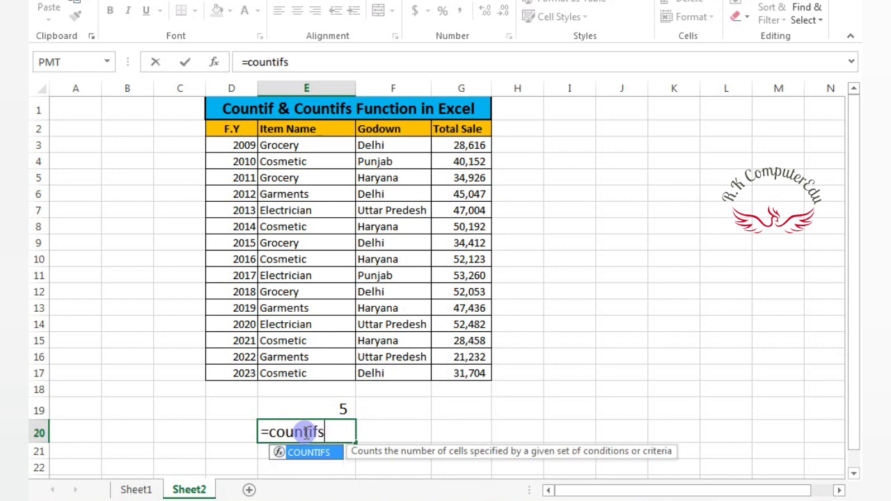
pyautogui.press('Tab')
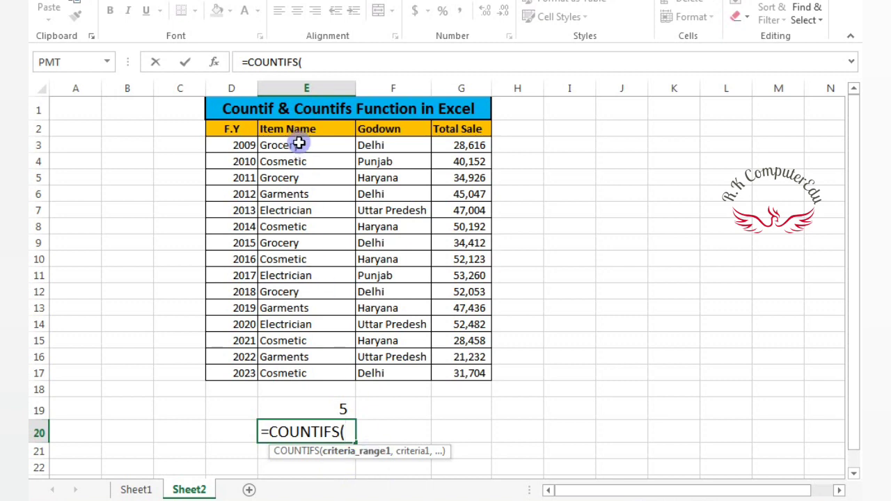
pyautogui.moveTo(298, 143); pyautogui.dragTo(303, 373)
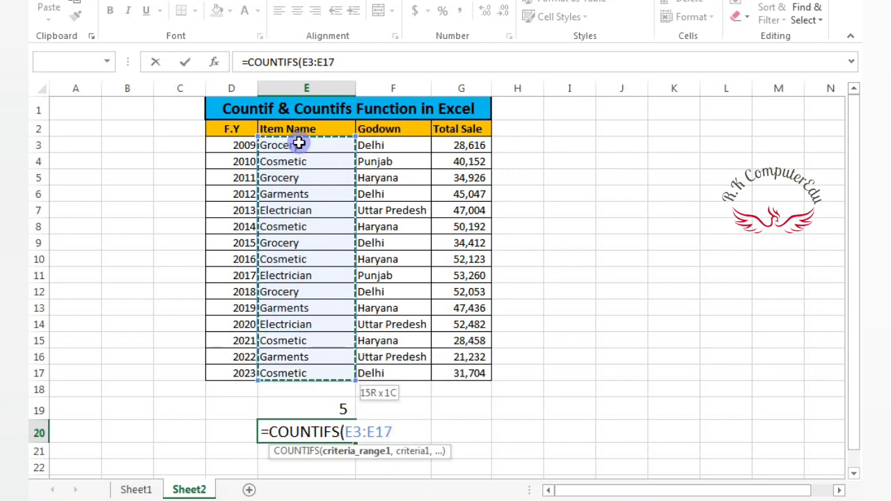
pyautogui.write(',')
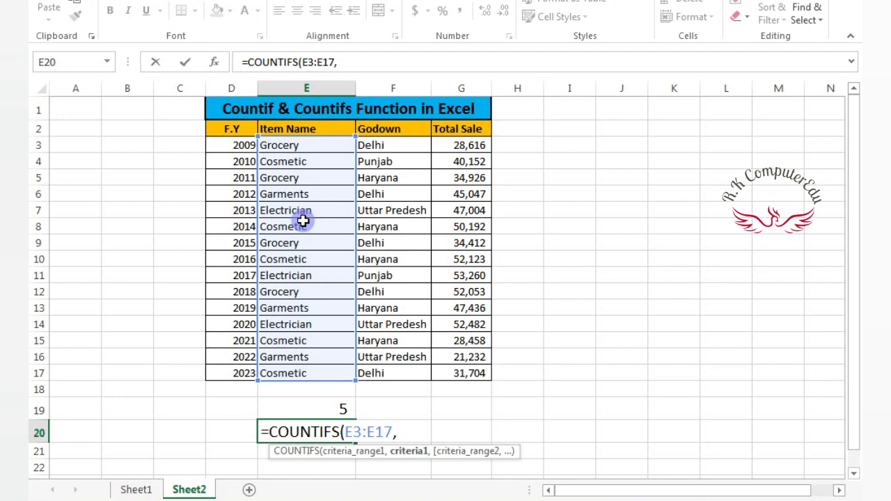
# Step: Add "Garments" as the first criterion of the COUNTIFS formula in E20
pyautogui.write('"Garments')
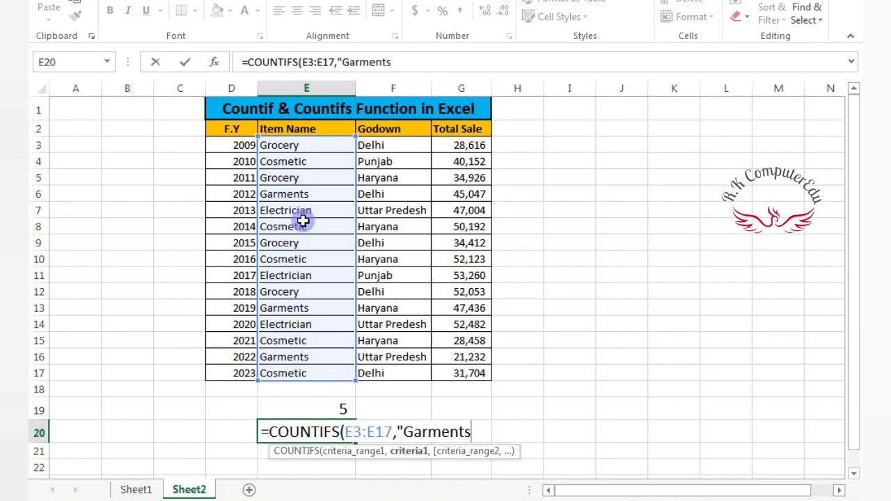
pyautogui.write('",')
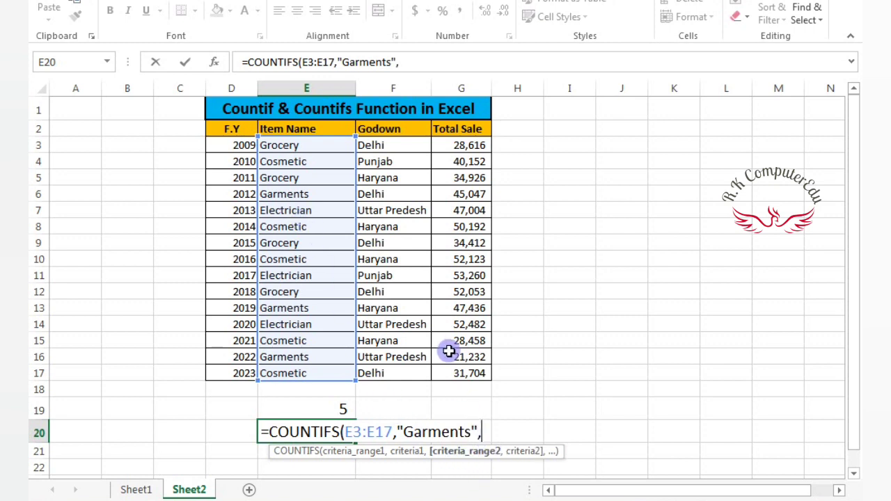
# Step: Add the godown cells F3:F17 as the second criteria range of the COUNTIFS formula
pyautogui.click(404, 146)
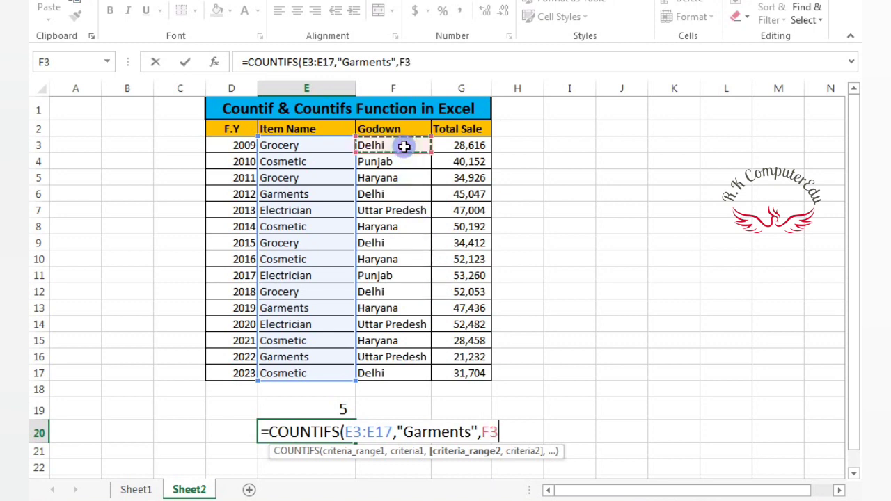
pyautogui.hotkey('shift', 'Down')
pyautogui.hotkey('shift', 'Down')
pyautogui.hotkey('shift', 'Down')
pyautogui.hotkey('shift', 'Down')
pyautogui.hotkey('shift', 'Down')
pyautogui.hotkey('shift', 'Down')
pyautogui.hotkey('shift', 'Down')
pyautogui.hotkey('shift', 'Down')
pyautogui.hotkey('shift', 'Down')
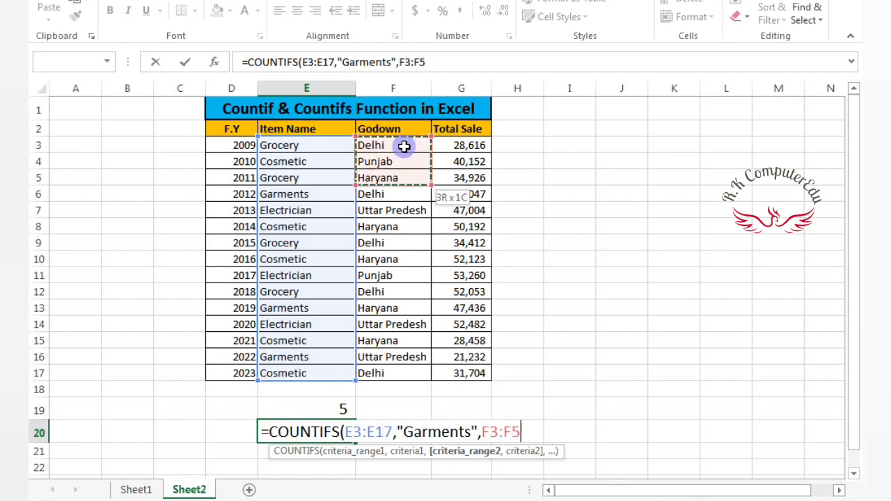
pyautogui.hotkey('shift', 'Down')
pyautogui.hotkey('shift', 'Down')
pyautogui.hotkey('shift', 'Down')
pyautogui.hotkey('shift', 'Down')
pyautogui.hotkey('shift', 'Down')
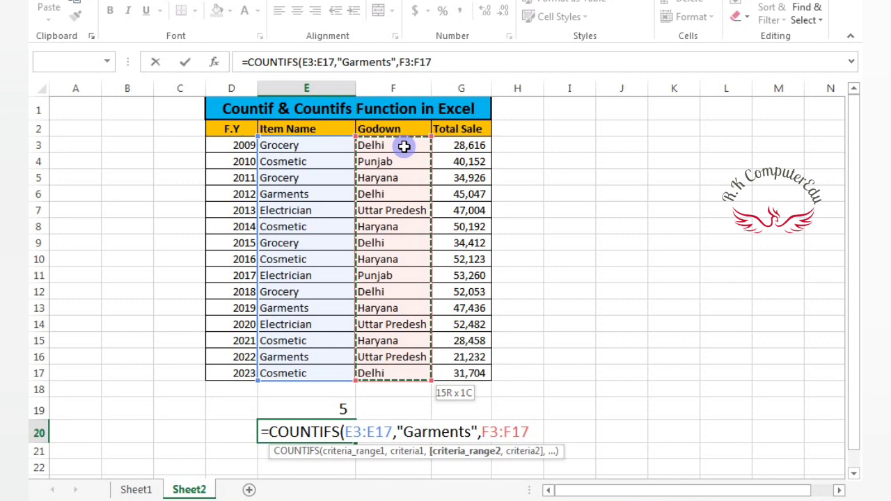
pyautogui.write(',')
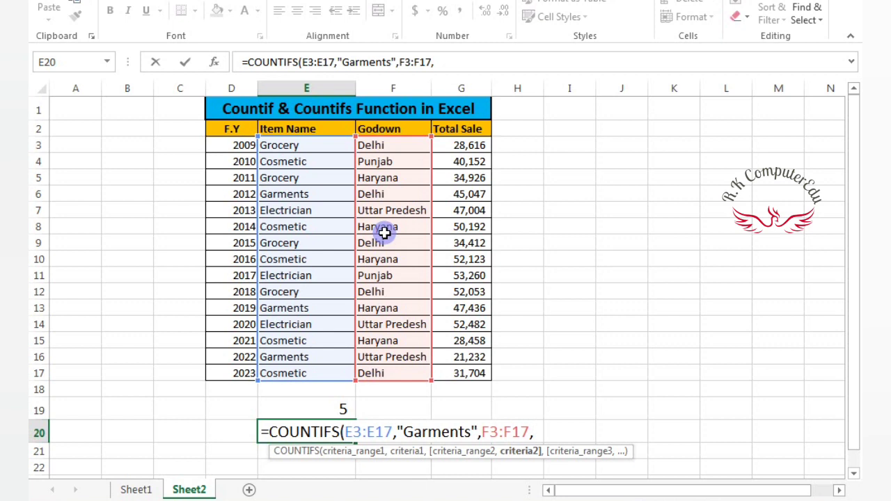
# Step: Add "Delhi" as the second criterion, close the parenthesis and enter the COUNTIFS formula in E20
pyautogui.write('"Delhi')
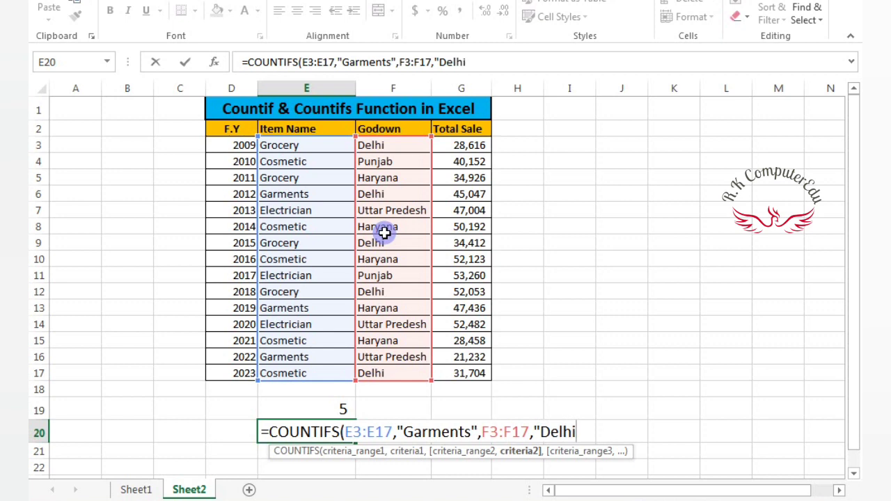
pyautogui.write('"')
pyautogui.write(')')
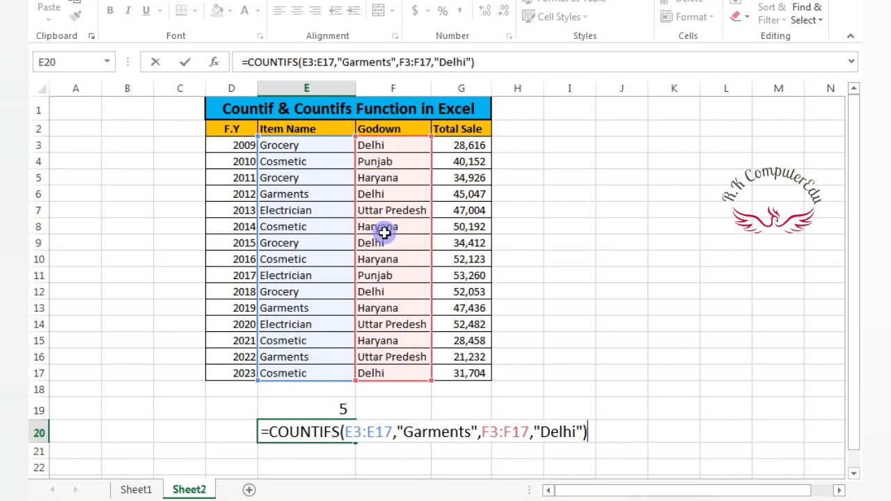
pyautogui.press('Return')
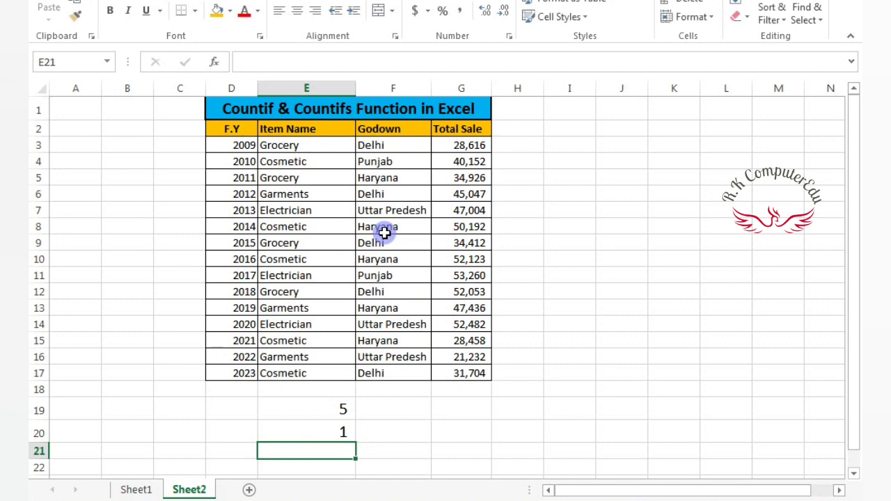
# Step: Check the COUNTIFS result in E20 against the Garments and Delhi entries in row 6, and compare its formula with the COUNTIF formula in E19
pyautogui.click(322, 434)
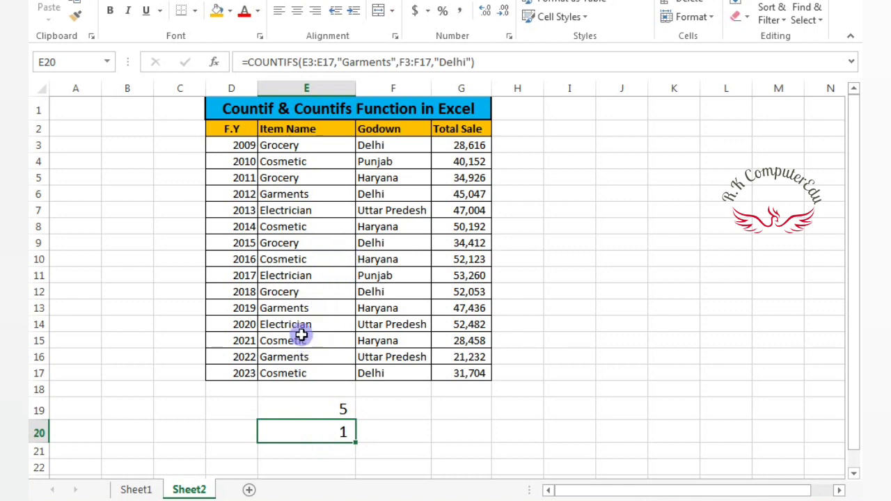
pyautogui.click(295, 195)
pyautogui.click(364, 195)
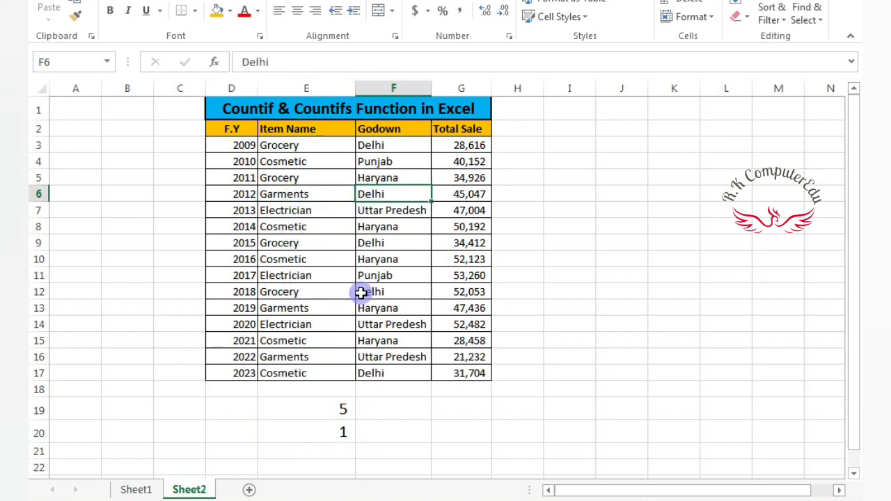
pyautogui.click(327, 433)
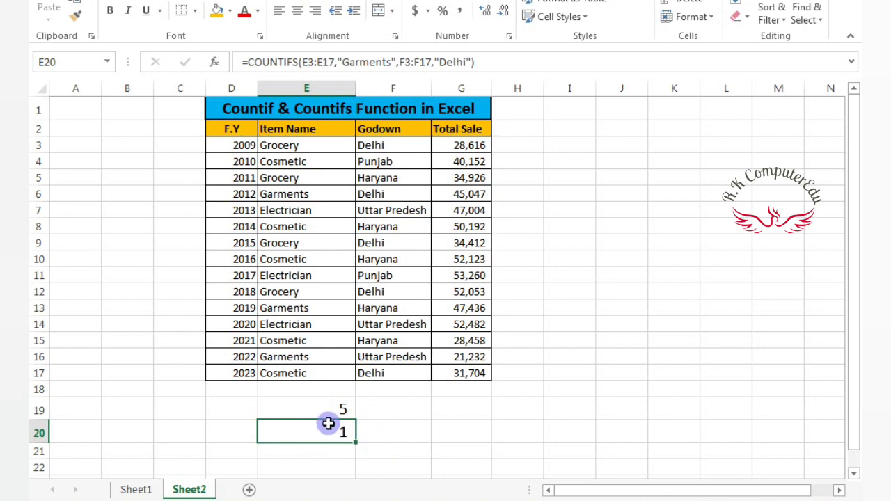
pyautogui.click(324, 406)
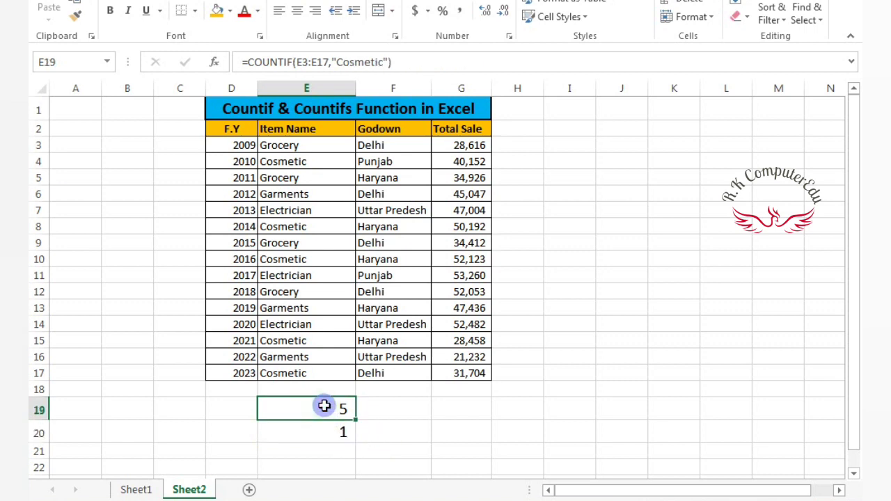
pyautogui.click(325, 431)
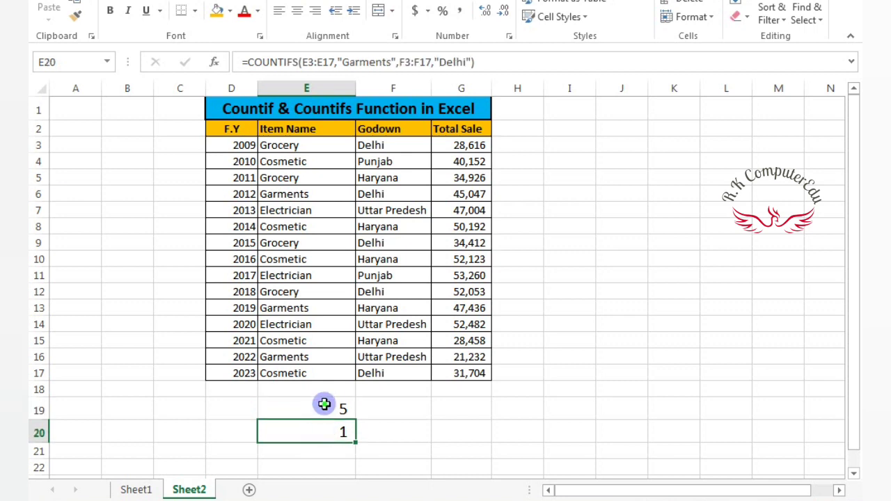
pyautogui.click(325, 404)
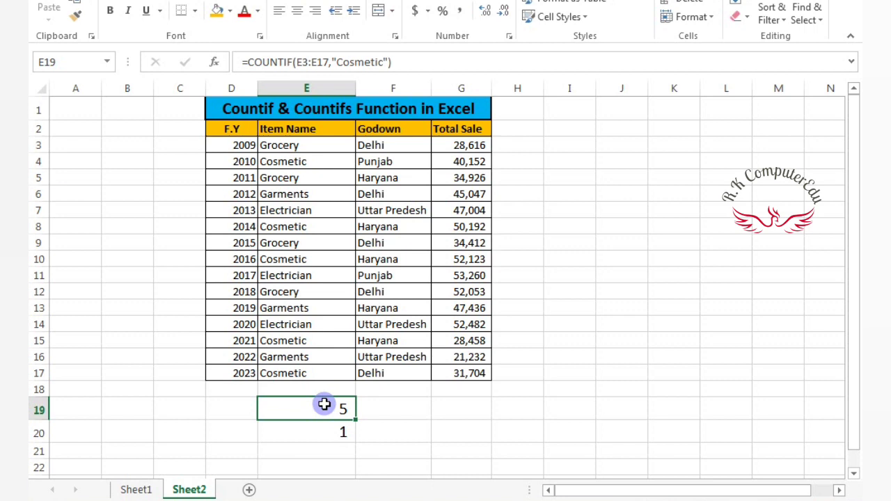
pyautogui.click(378, 416)
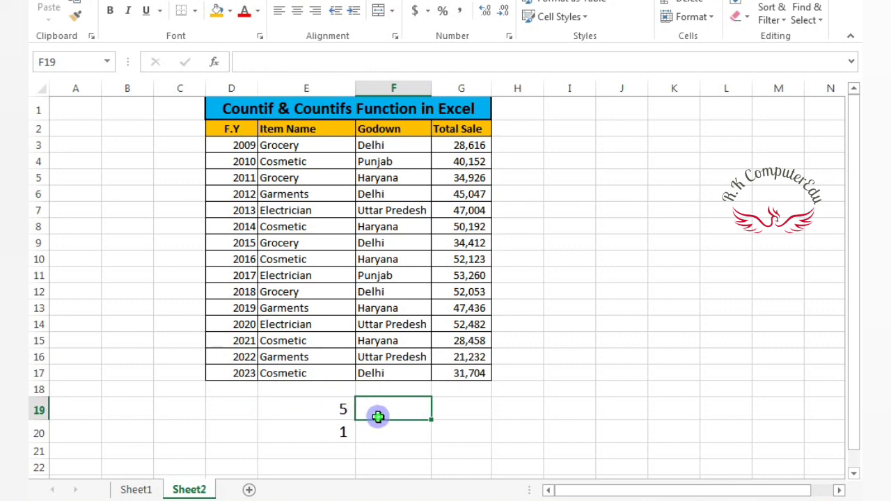
pyautogui.click(339, 411)
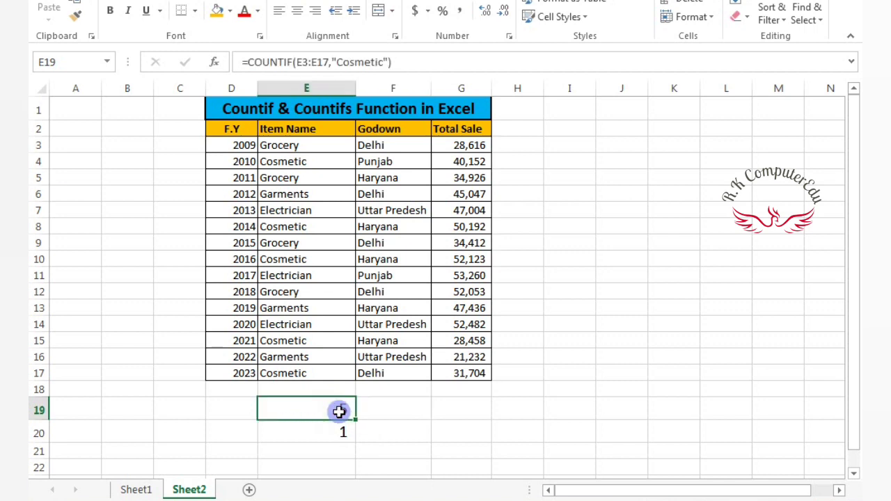